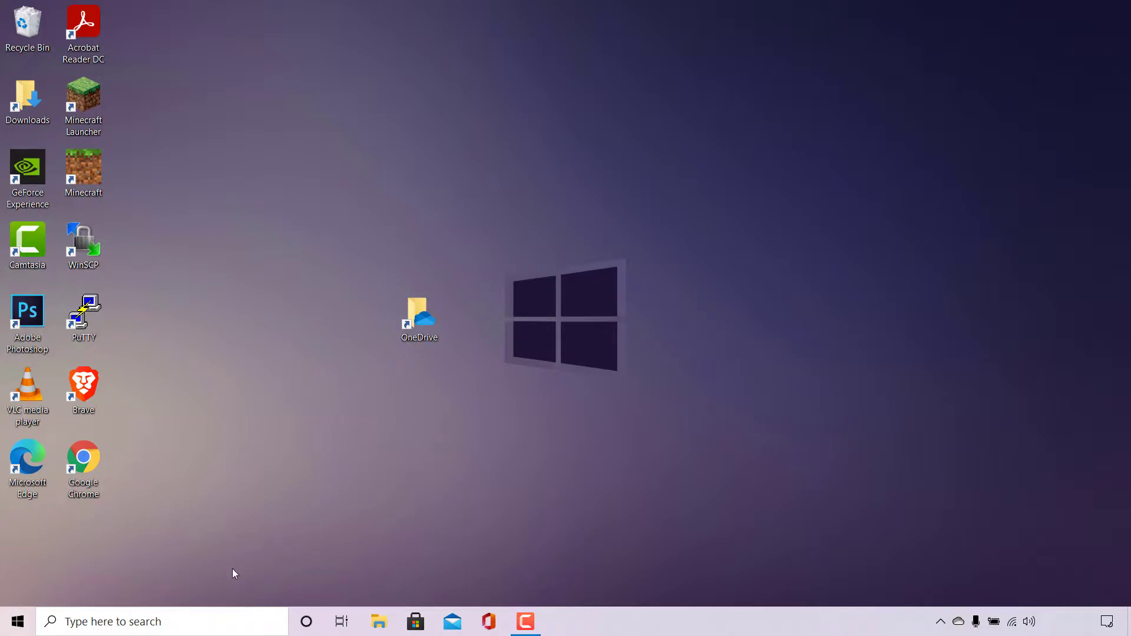
Search Windows for 'this pc' and open This PC in File Explorer.
left_click(154, 622)
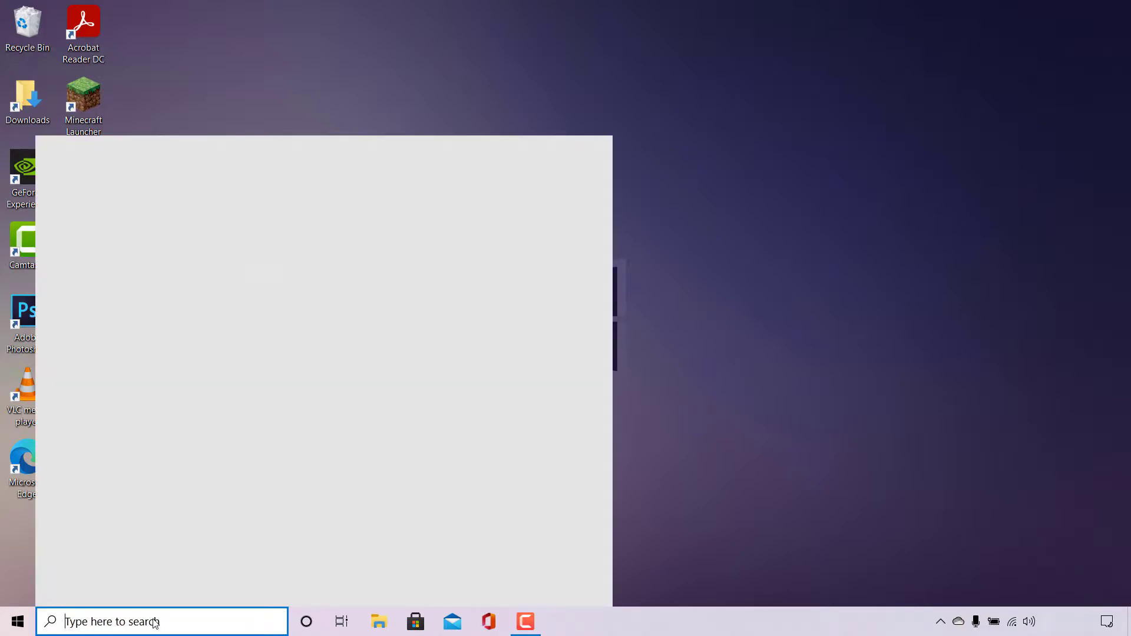
type("this")
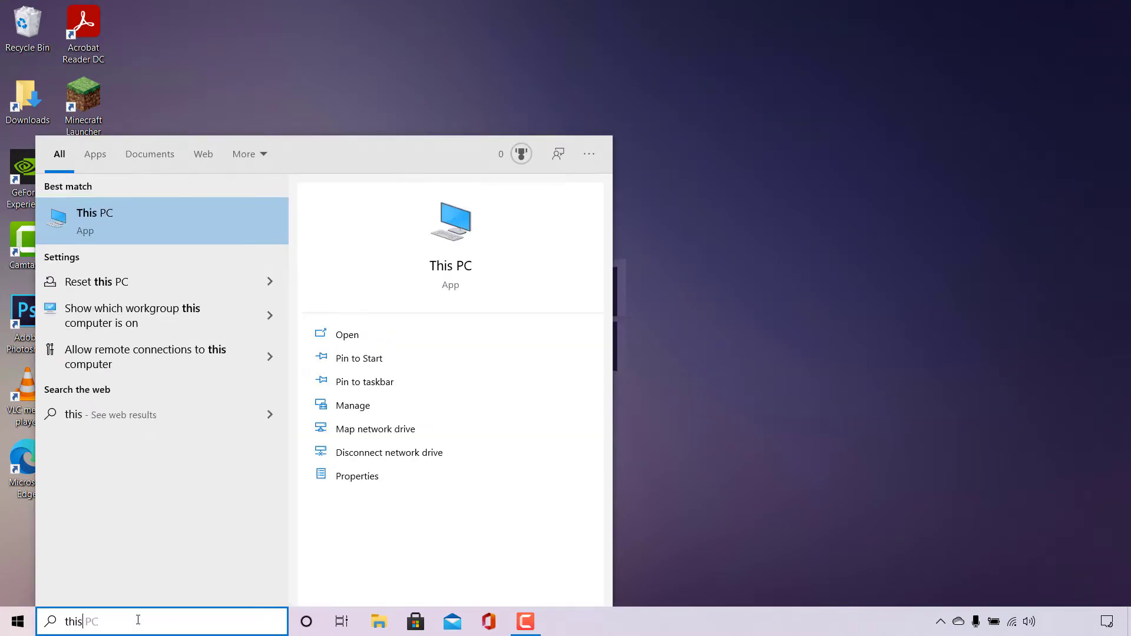
type(" pc")
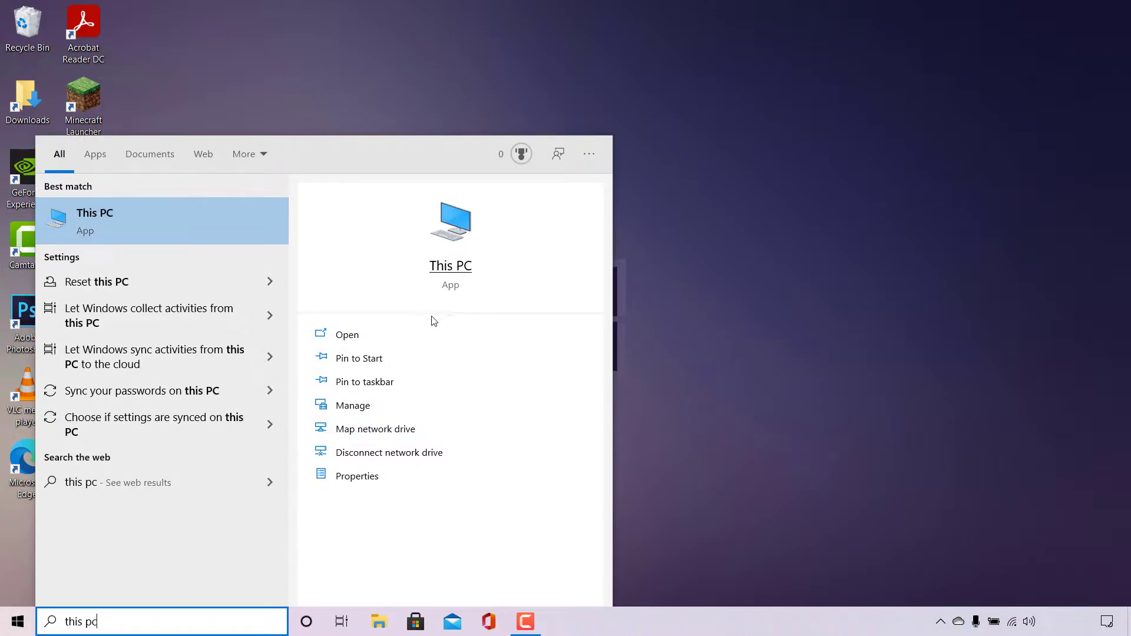
left_click(386, 337)
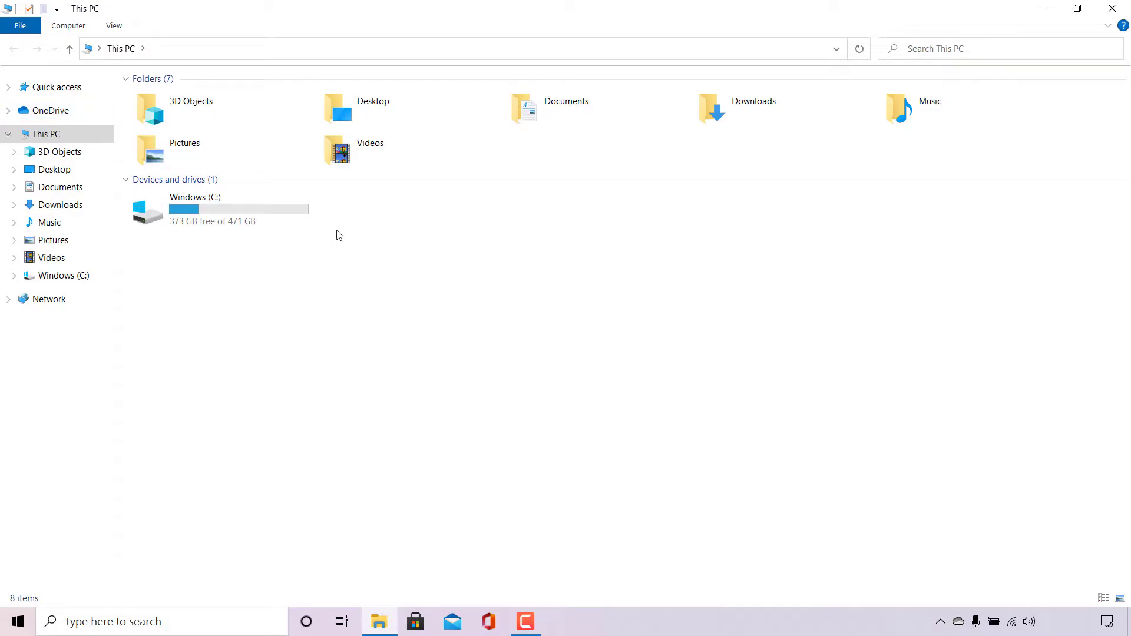
Navigate from Windows (C:) through Users and the user folder into OneDrive.
double_click(236, 218)
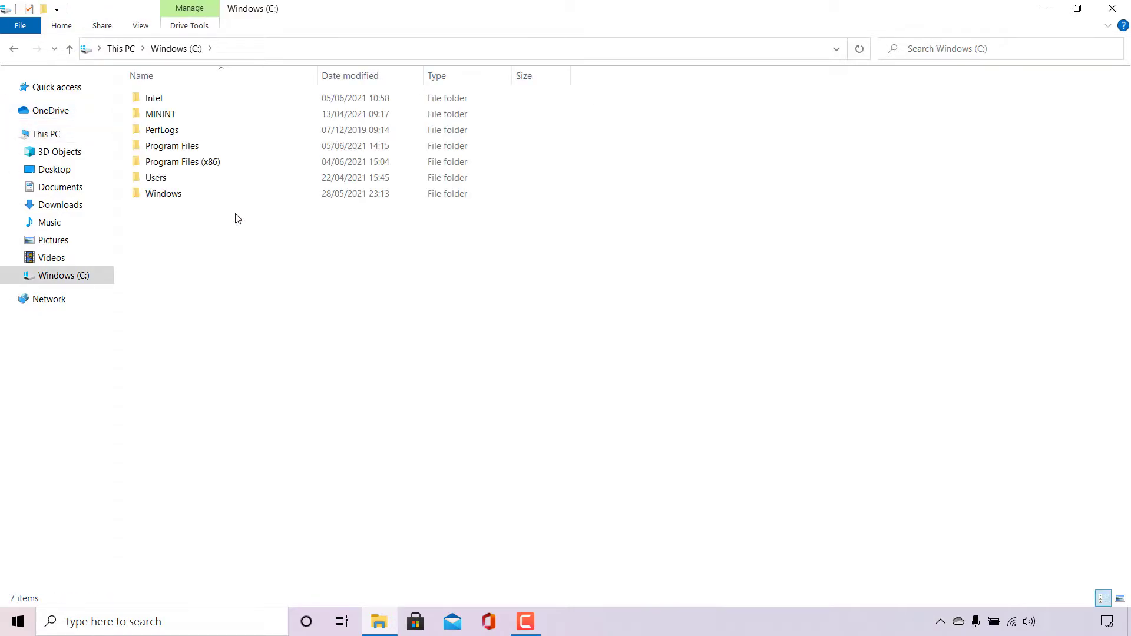
double_click(204, 179)
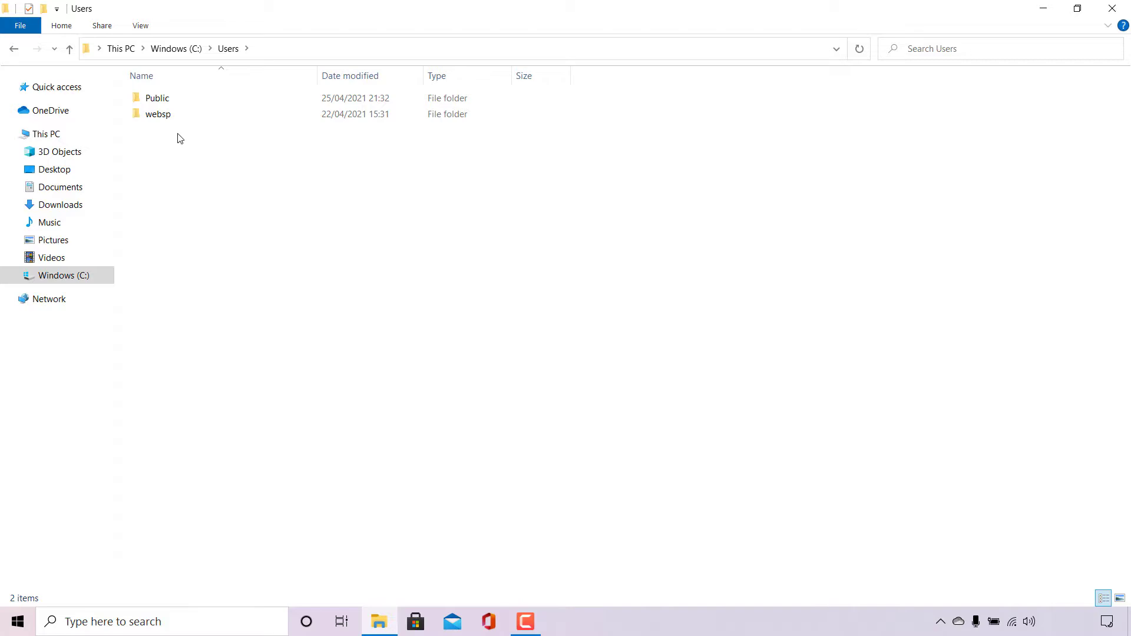
double_click(185, 114)
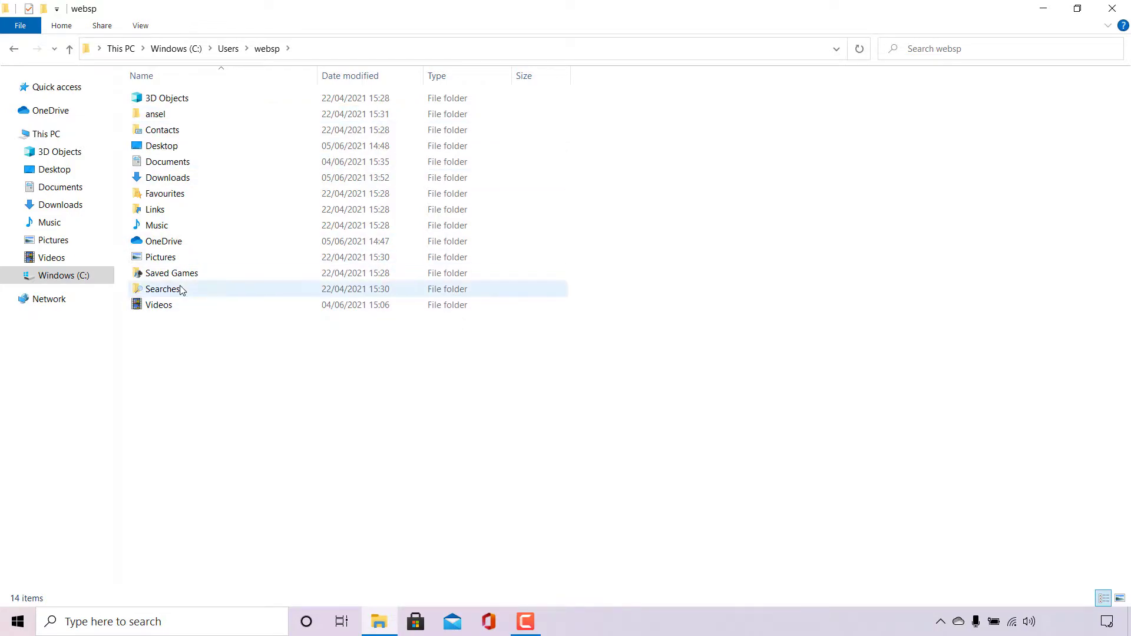
mouse_move(201, 243)
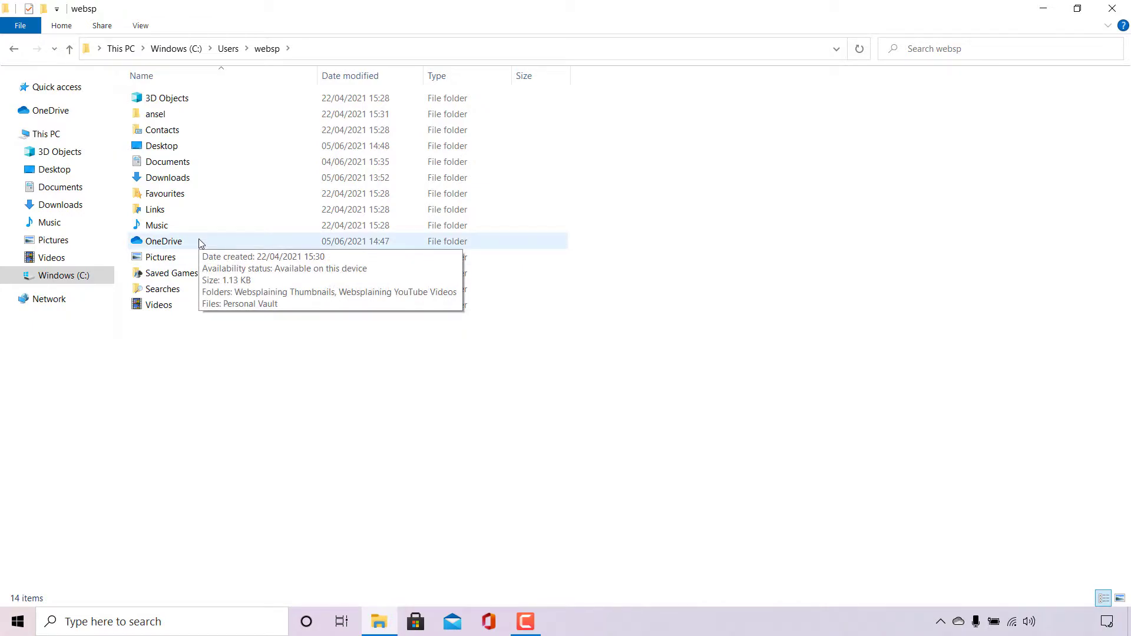
double_click(201, 243)
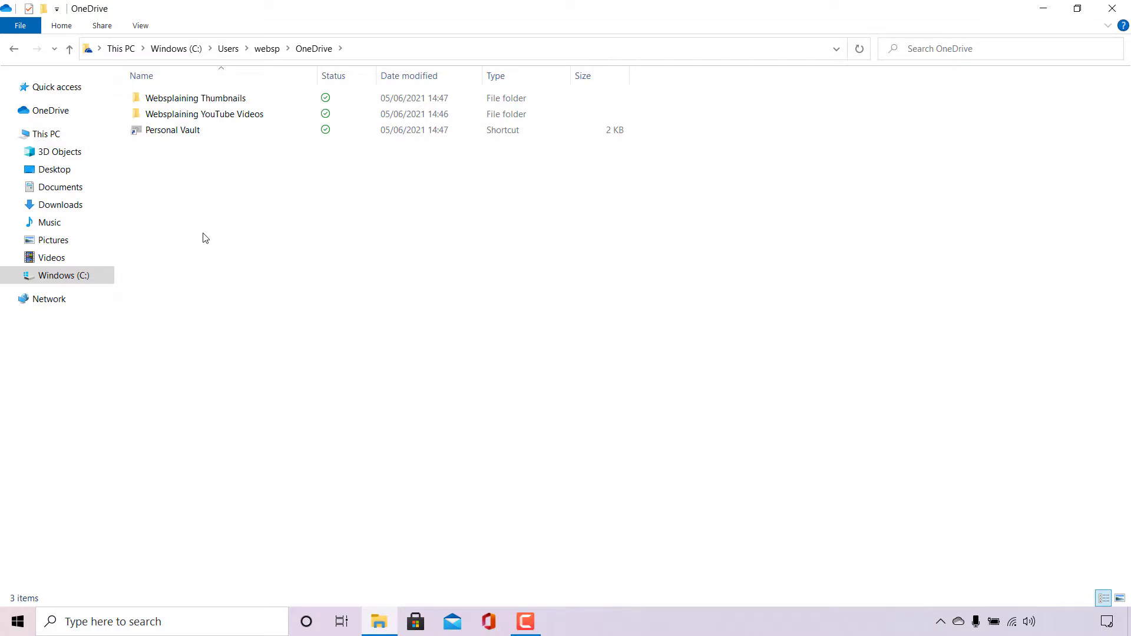
Create a desktop folder named 'Onedrive offline files'.
left_click(1079, 12)
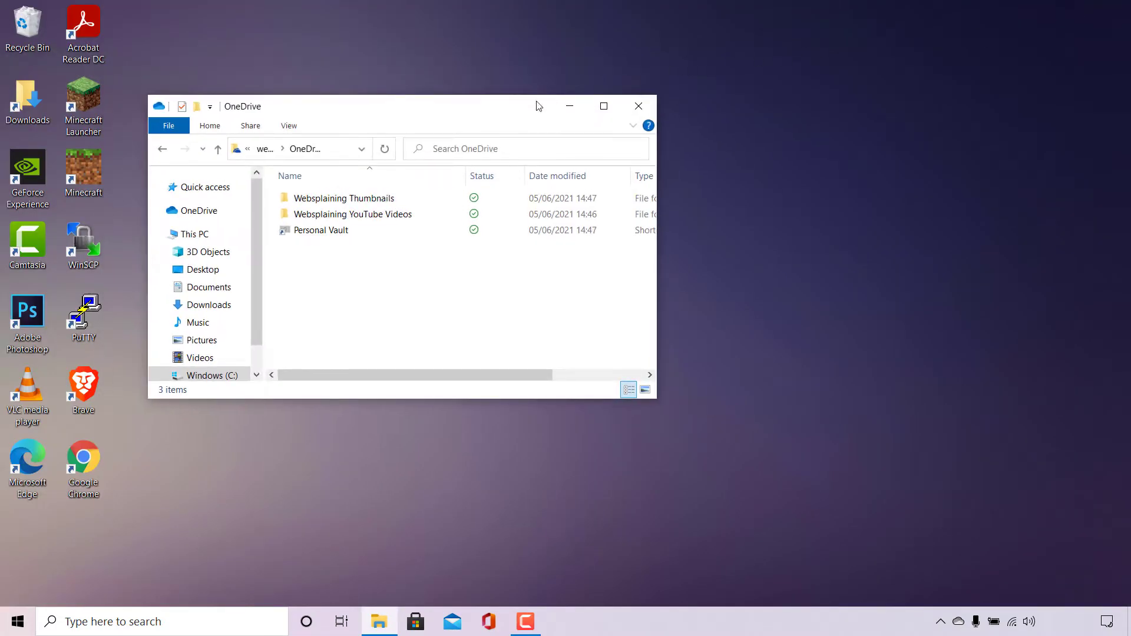
right_click(818, 259)
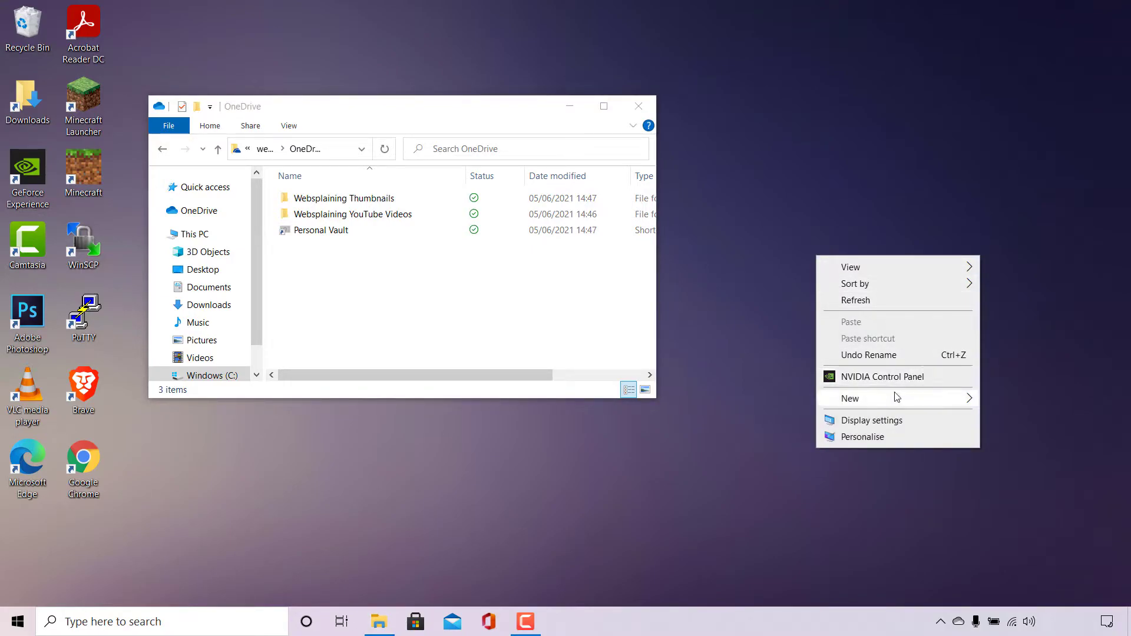
mouse_move(894, 396)
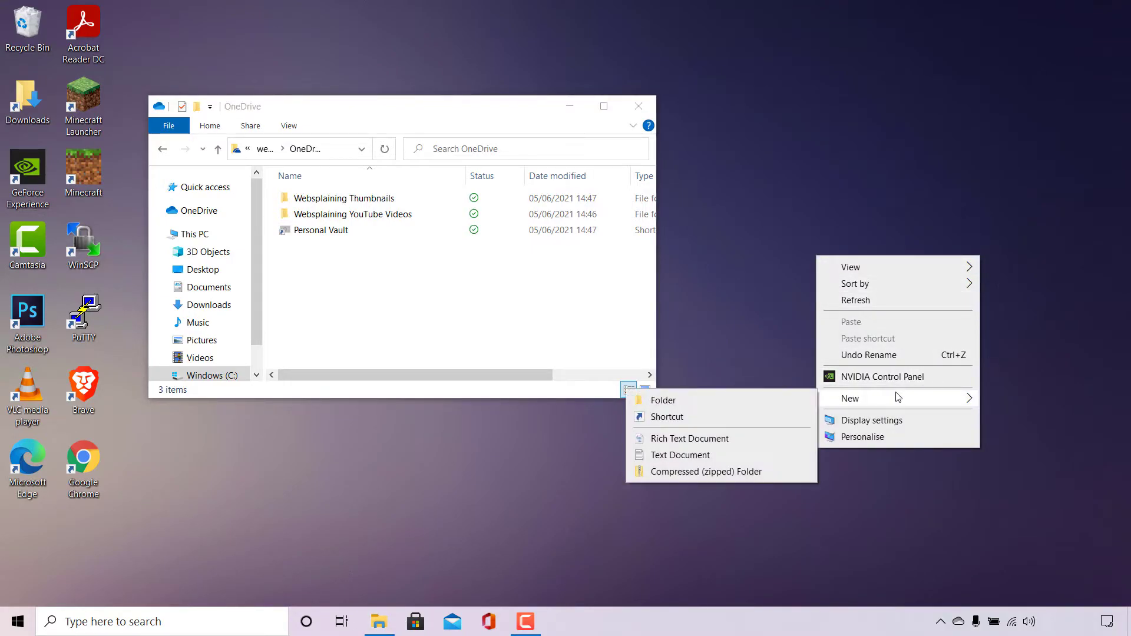
left_click(743, 401)
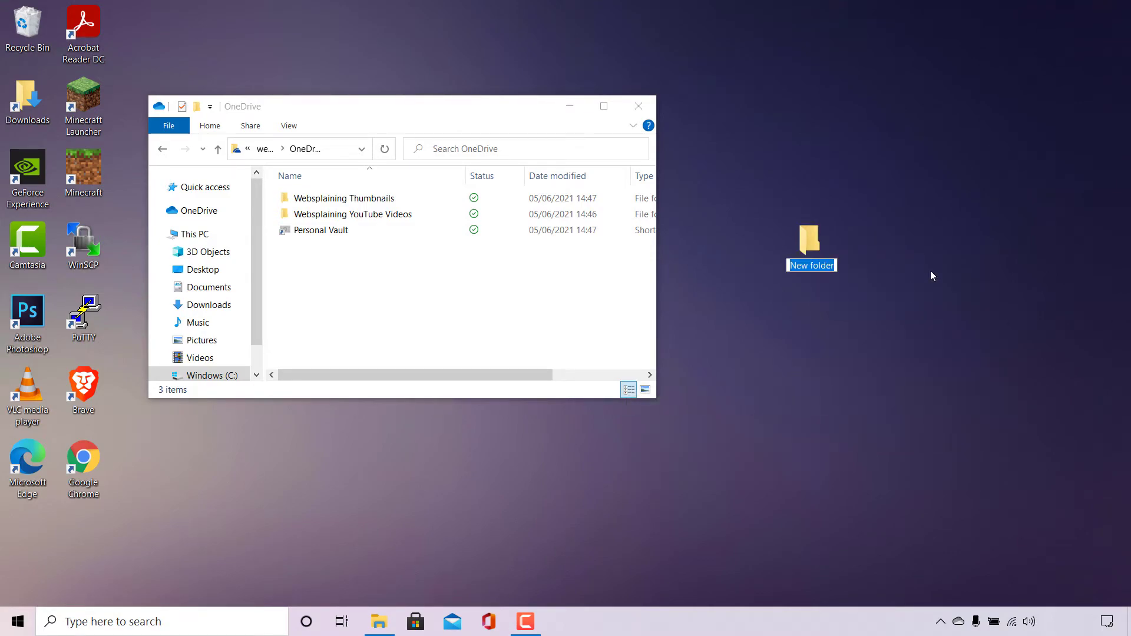
type("One")
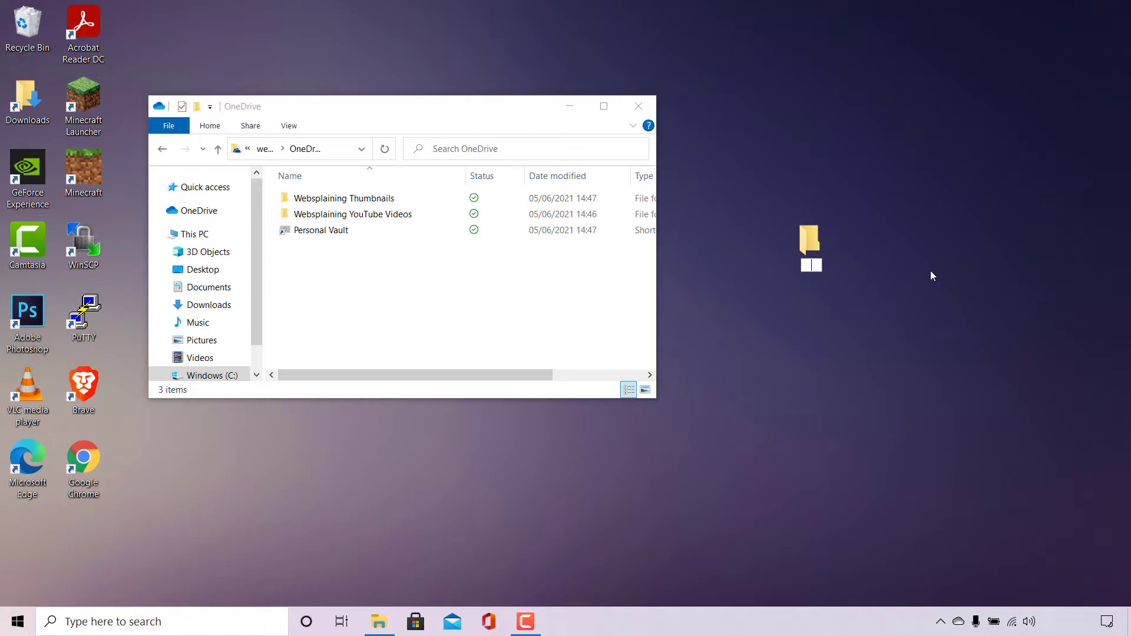
type("drive")
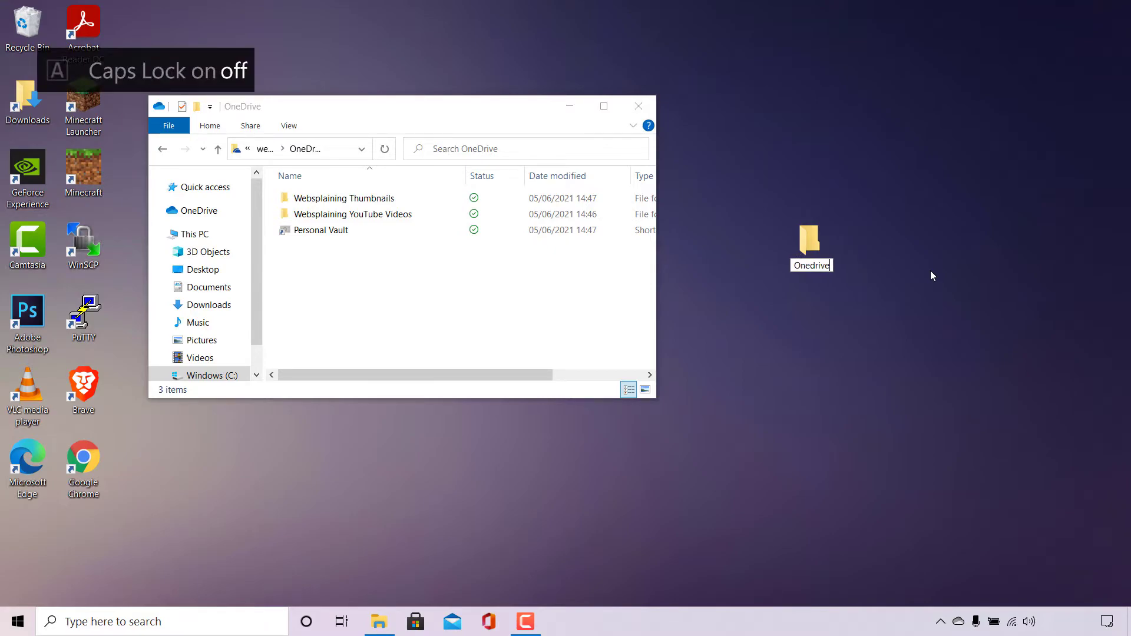
type(" offline files")
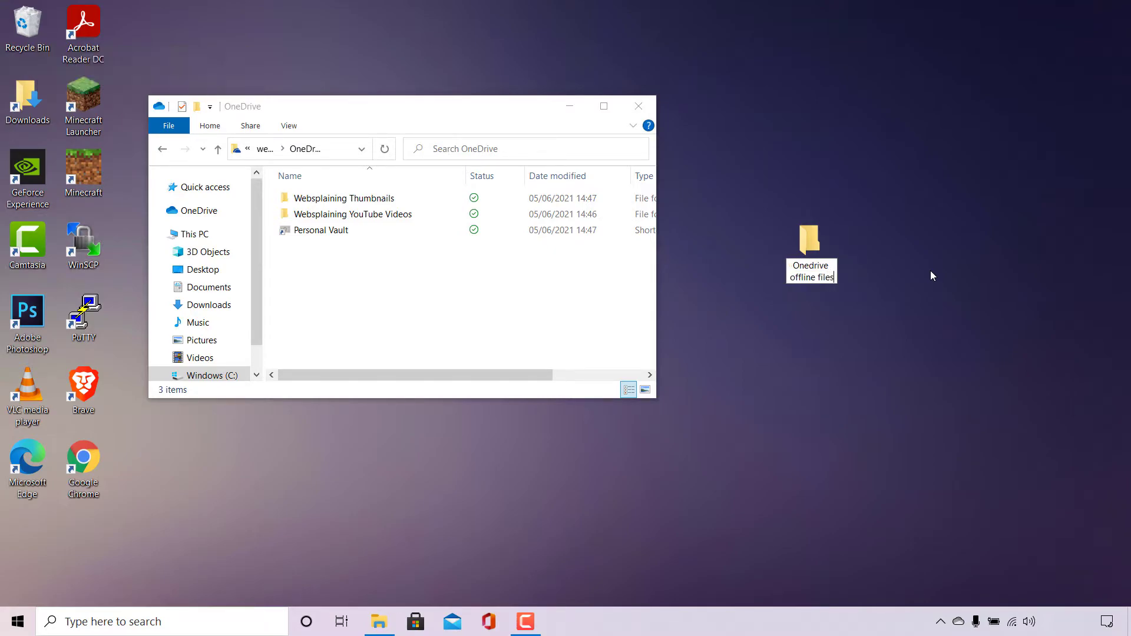
key("Return")
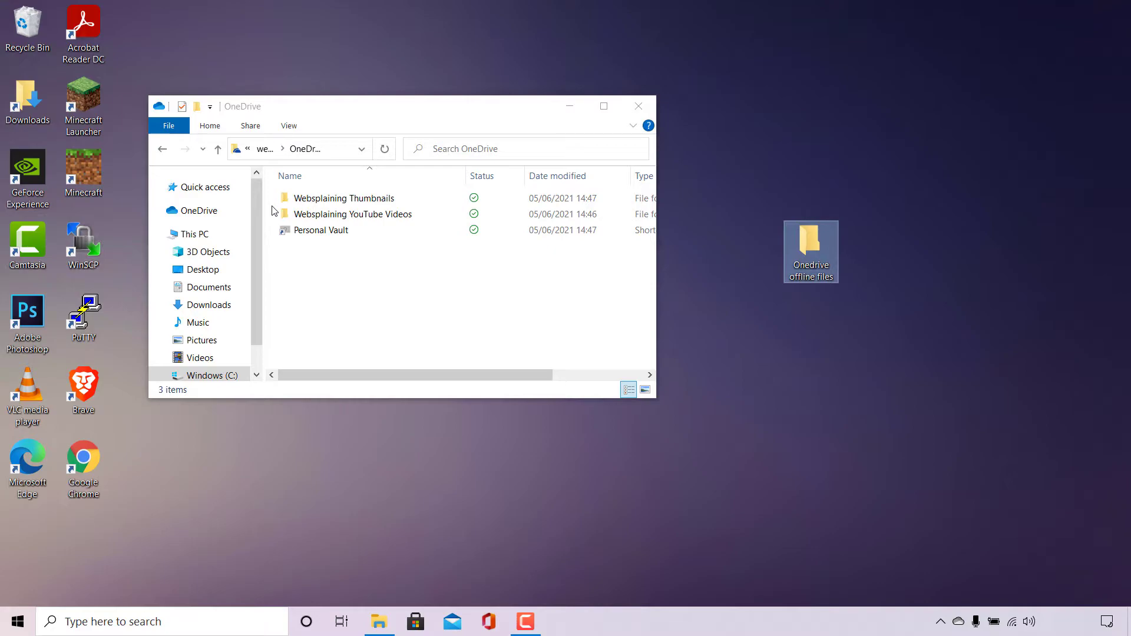
Cut the Websplaining Thumbnails and YouTube Videos folders and paste them into 'Onedrive offline files'.
left_click_drag(271, 195, 334, 219)
right_click(353, 199)
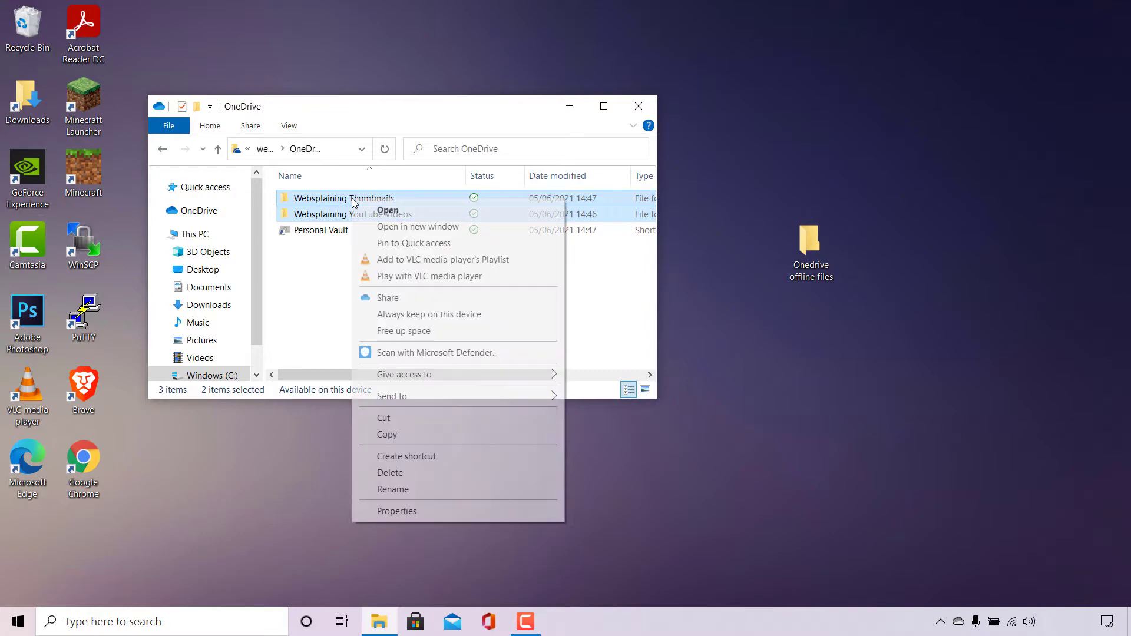
left_click(465, 420)
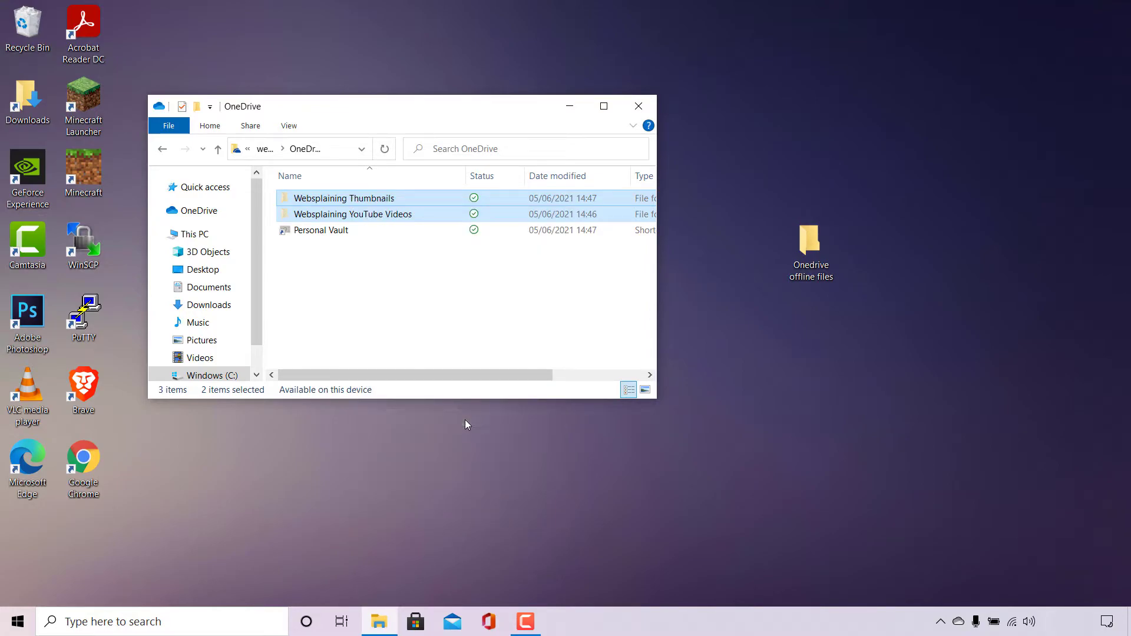
double_click(812, 260)
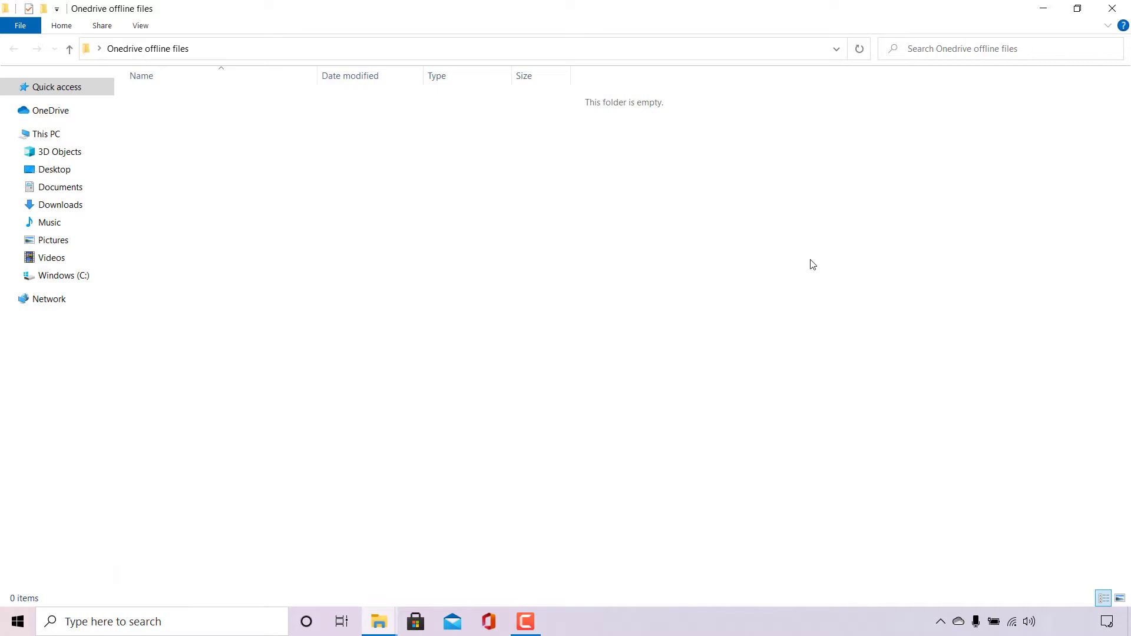
right_click(813, 264)
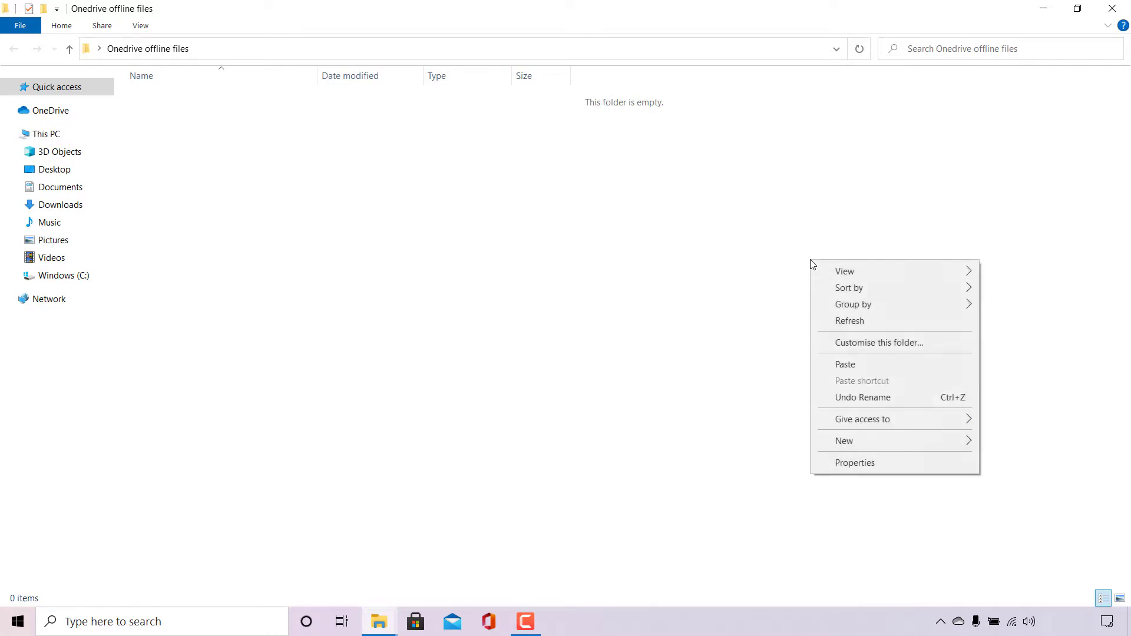
left_click(890, 372)
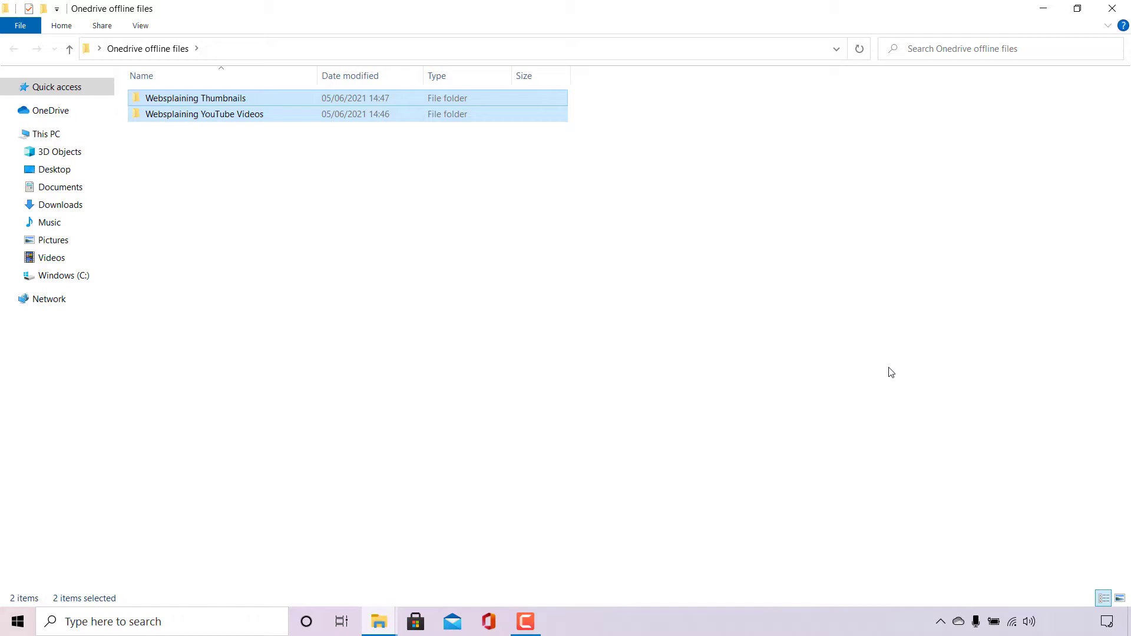
left_click(1112, 8)
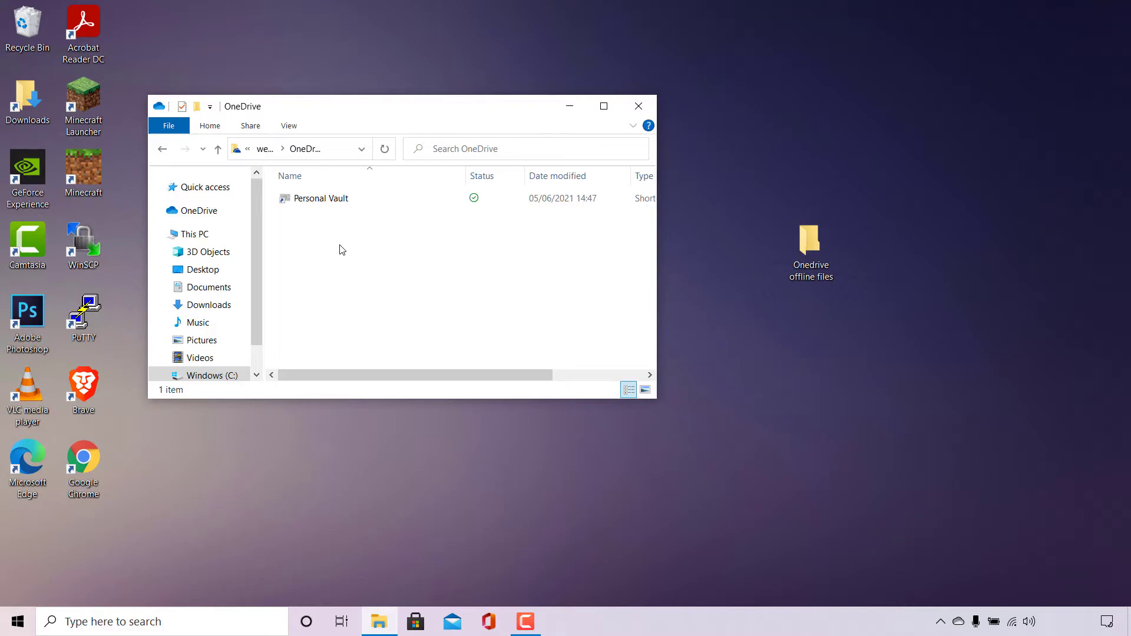
Select the Personal Vault shortcut and close the OneDrive Explorer window.
left_click(356, 203)
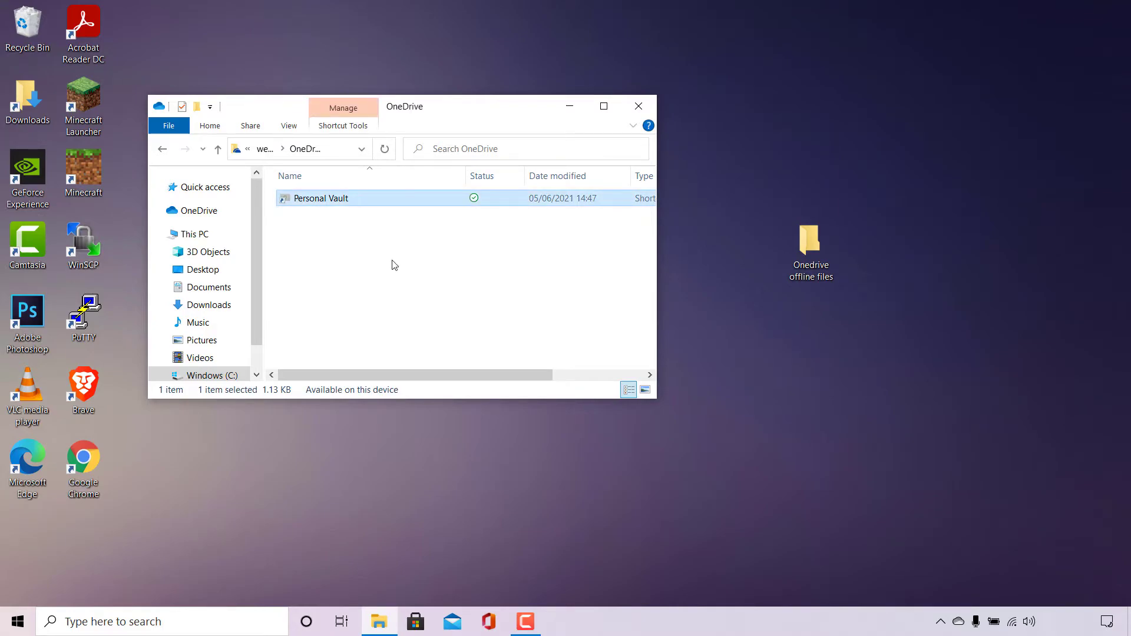
left_click(394, 264)
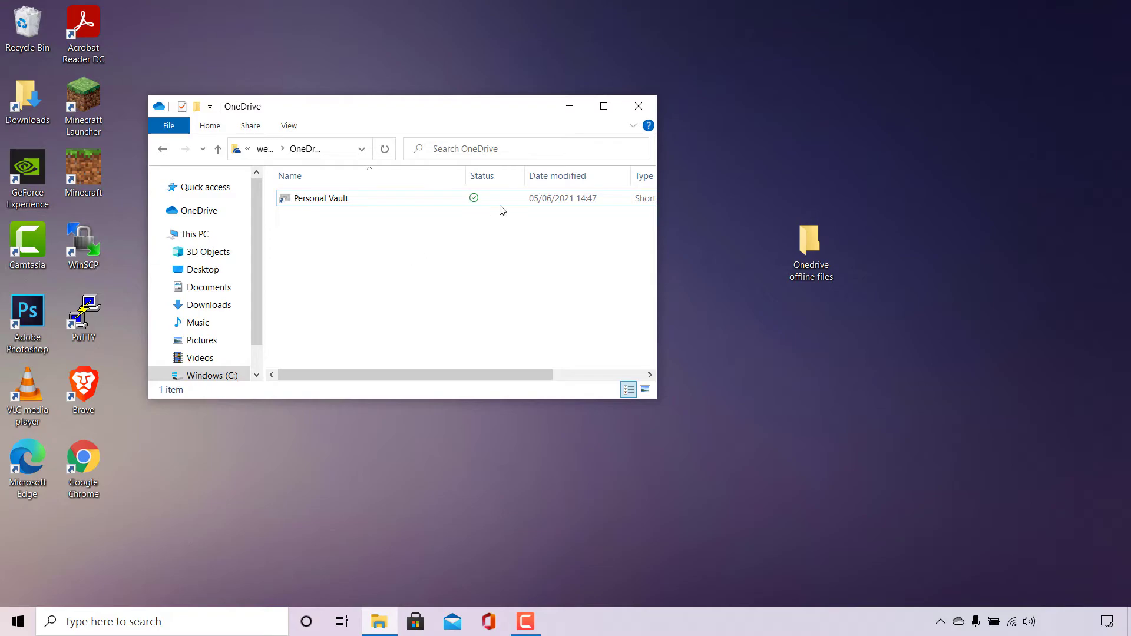
left_click(636, 111)
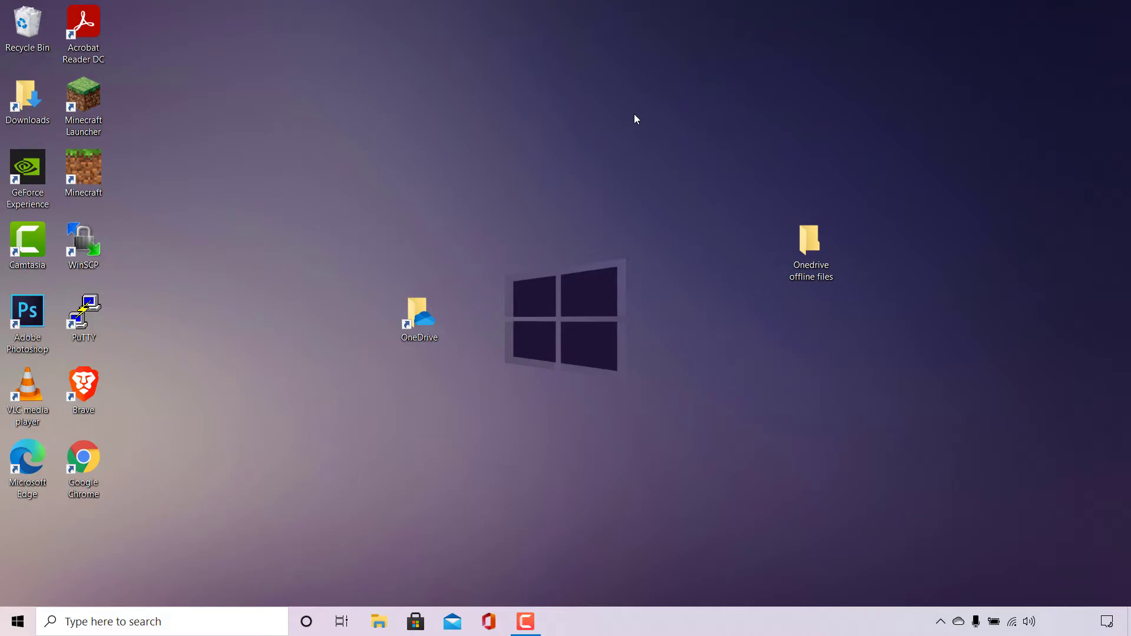
Close OneDrive from its tray icon's Help & Settings menu and confirm.
right_click(967, 628)
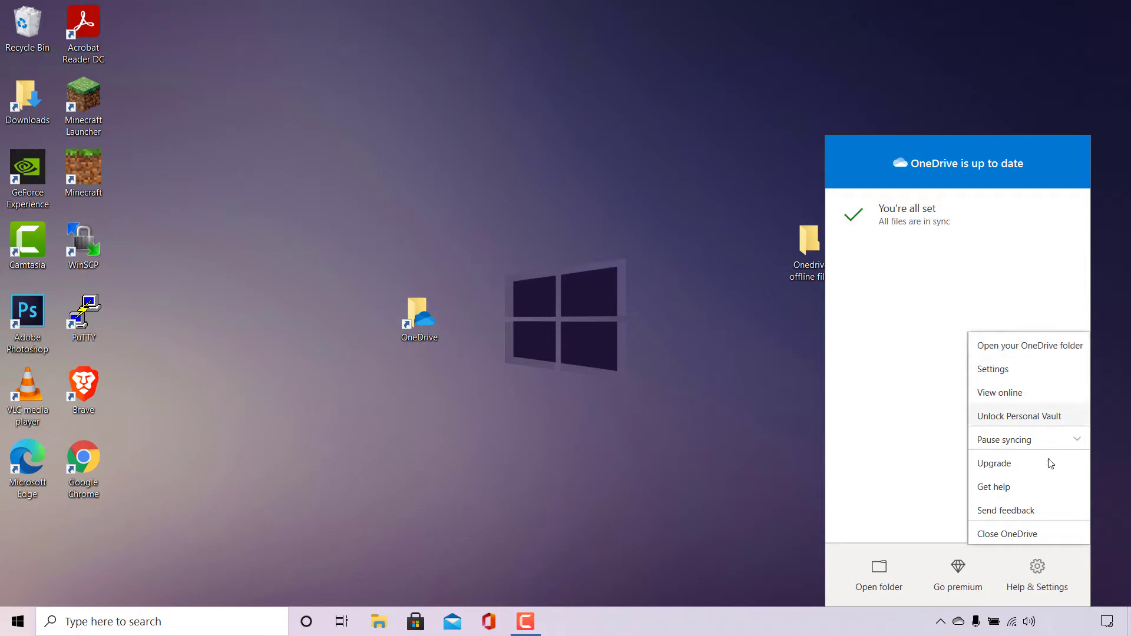
left_click(1045, 534)
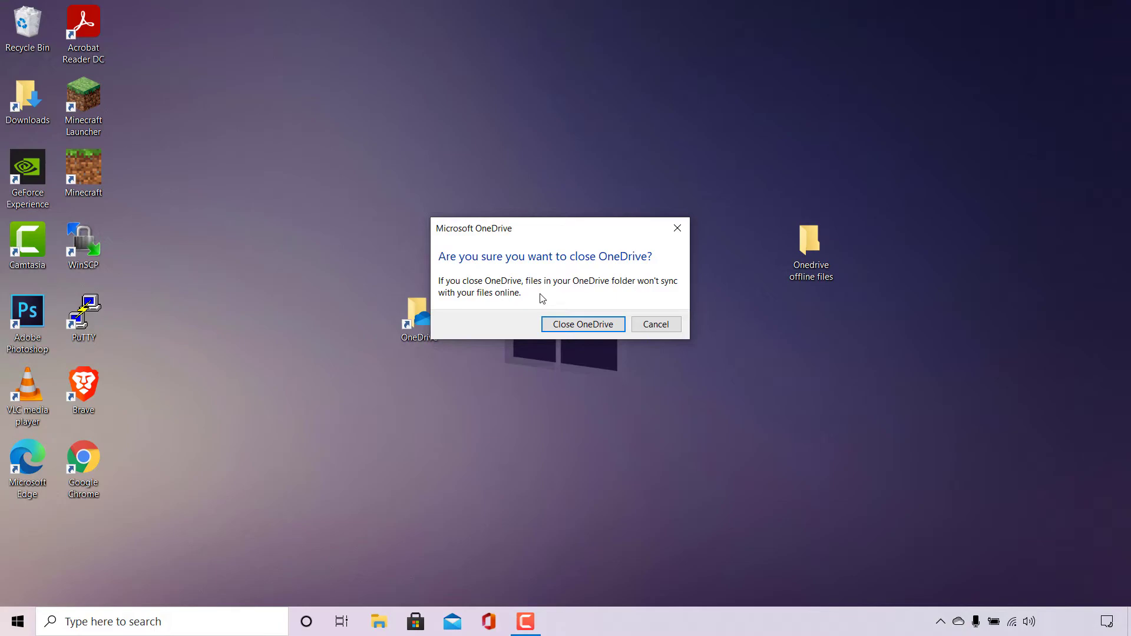
left_click(613, 333)
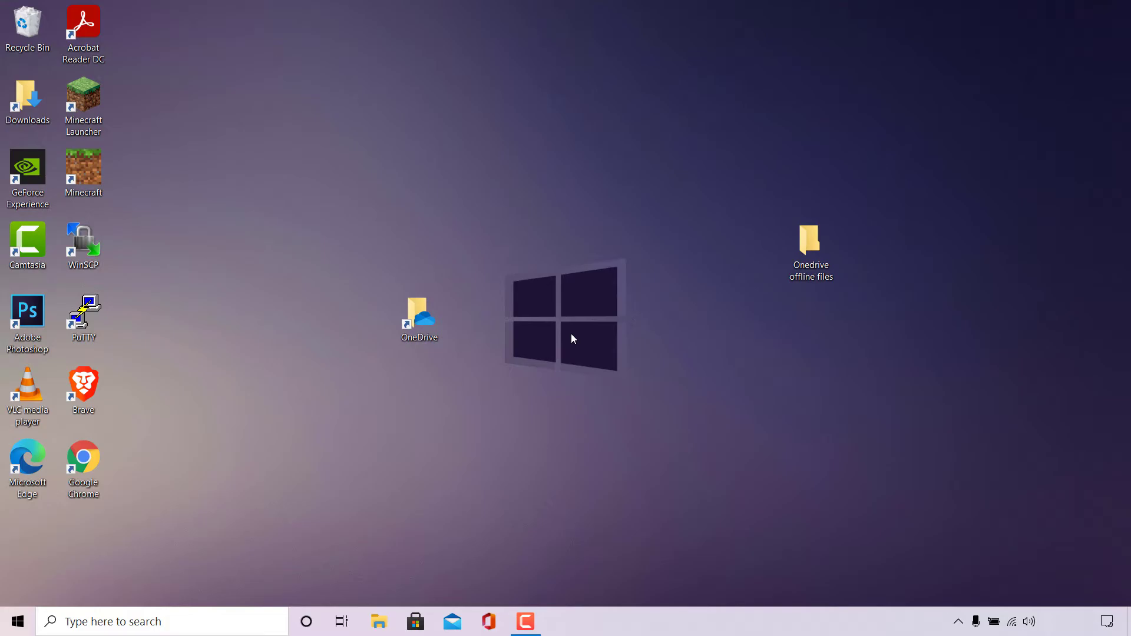
Search 'add or remove' and open Add or remove programs in Settings.
left_click(158, 622)
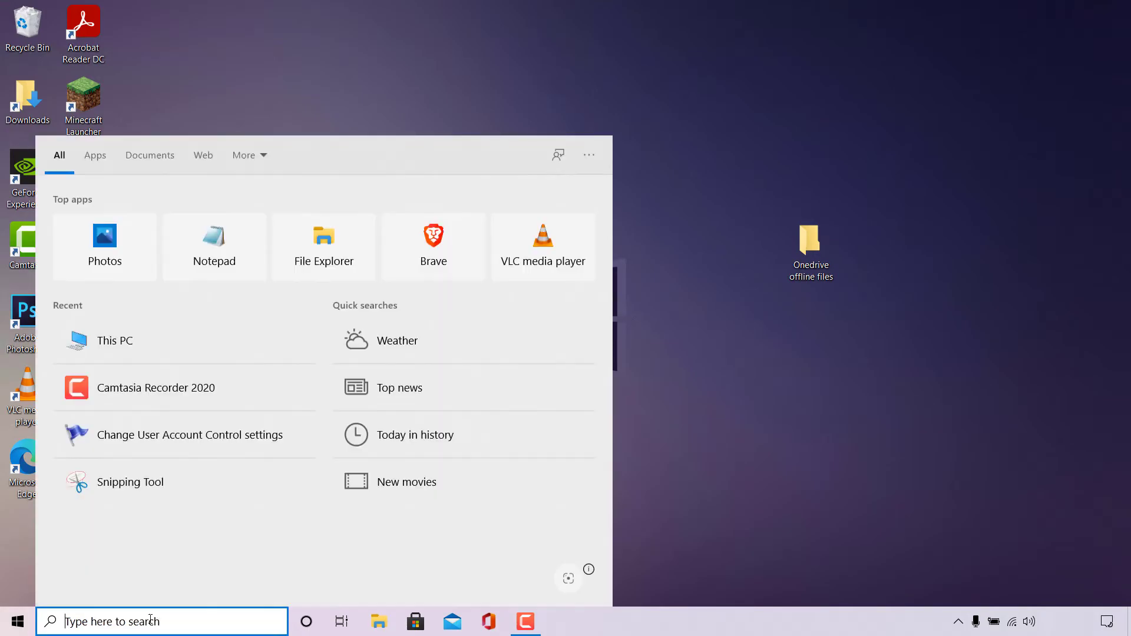
type("add or remove")
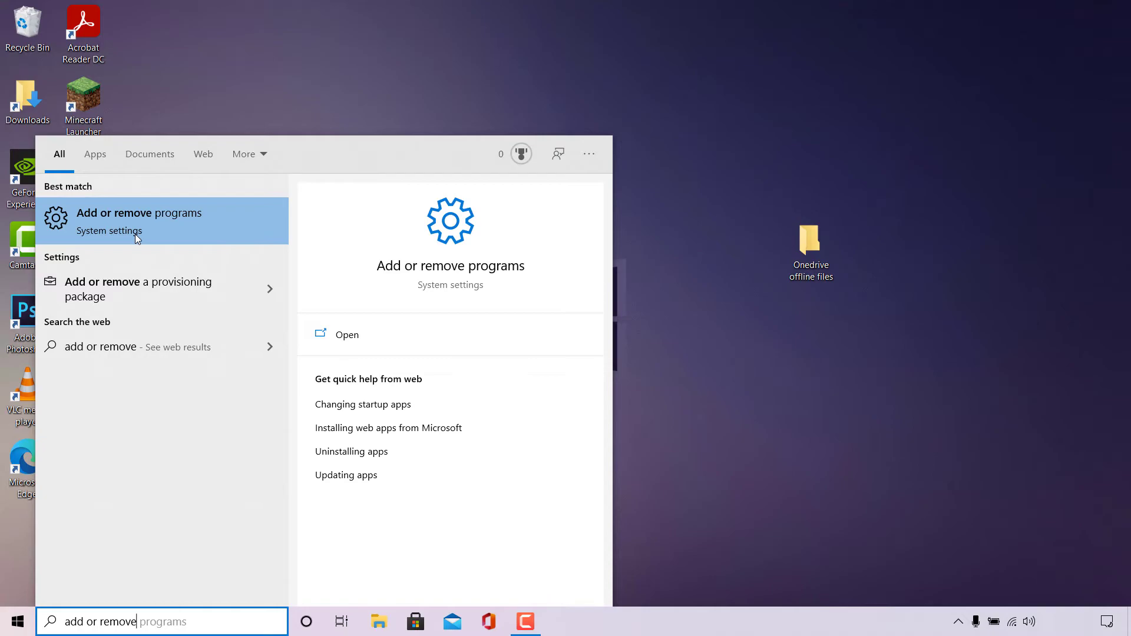
left_click(423, 344)
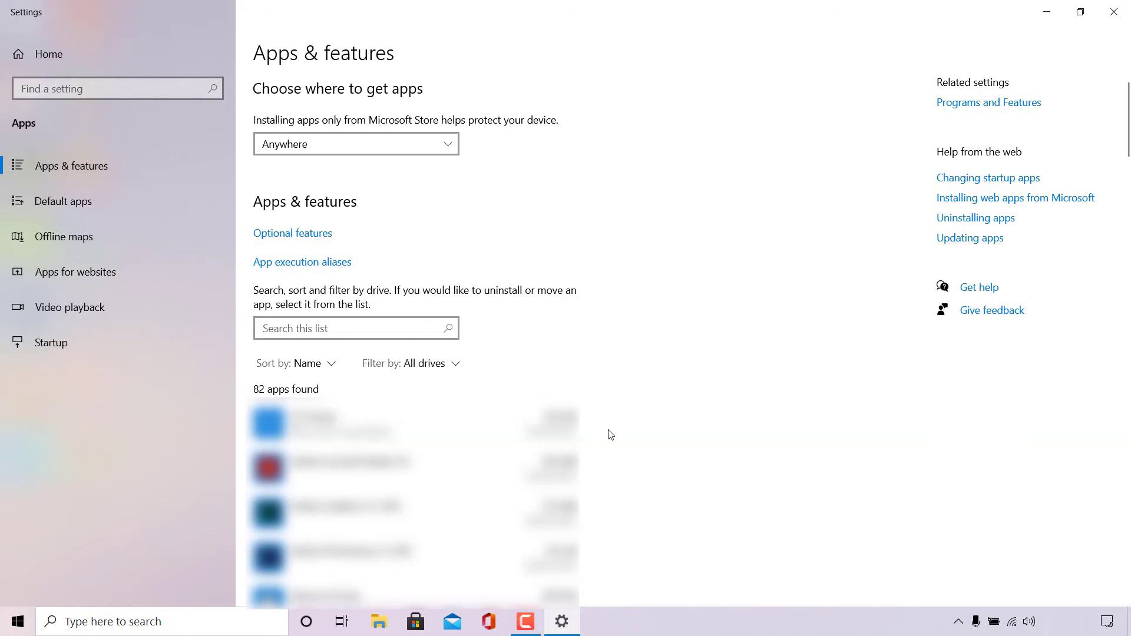
Uninstall Microsoft OneDrive from Apps & features and approve the User Account Control prompt.
scroll(613, 430, "down", 10)
scroll(621, 427, "down", 10)
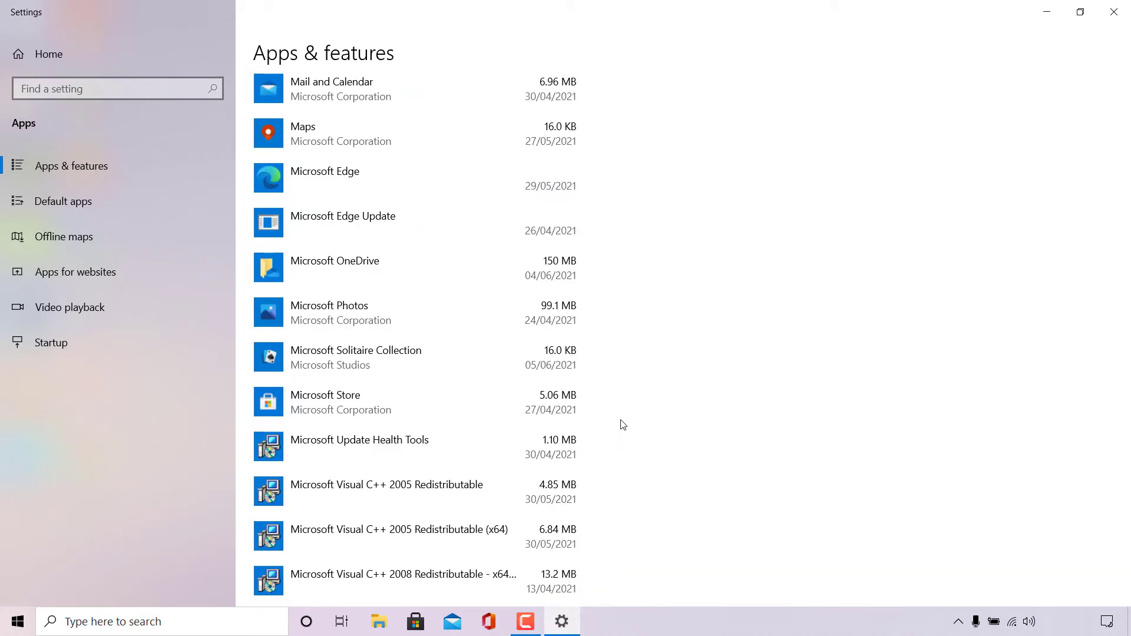
left_click(410, 273)
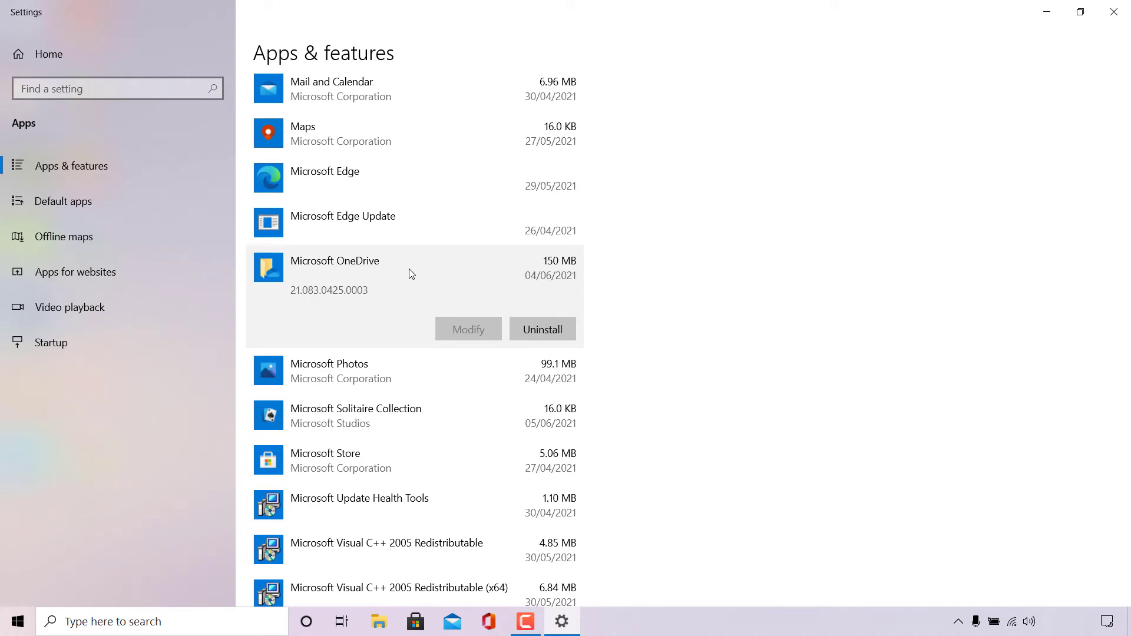
left_click(556, 328)
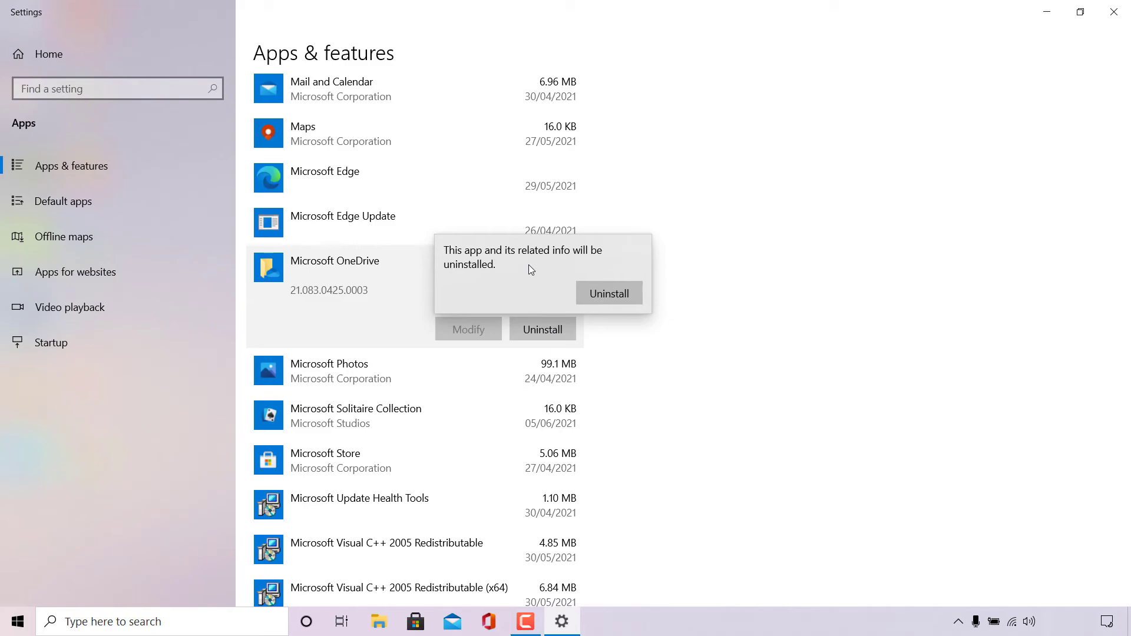
left_click(633, 291)
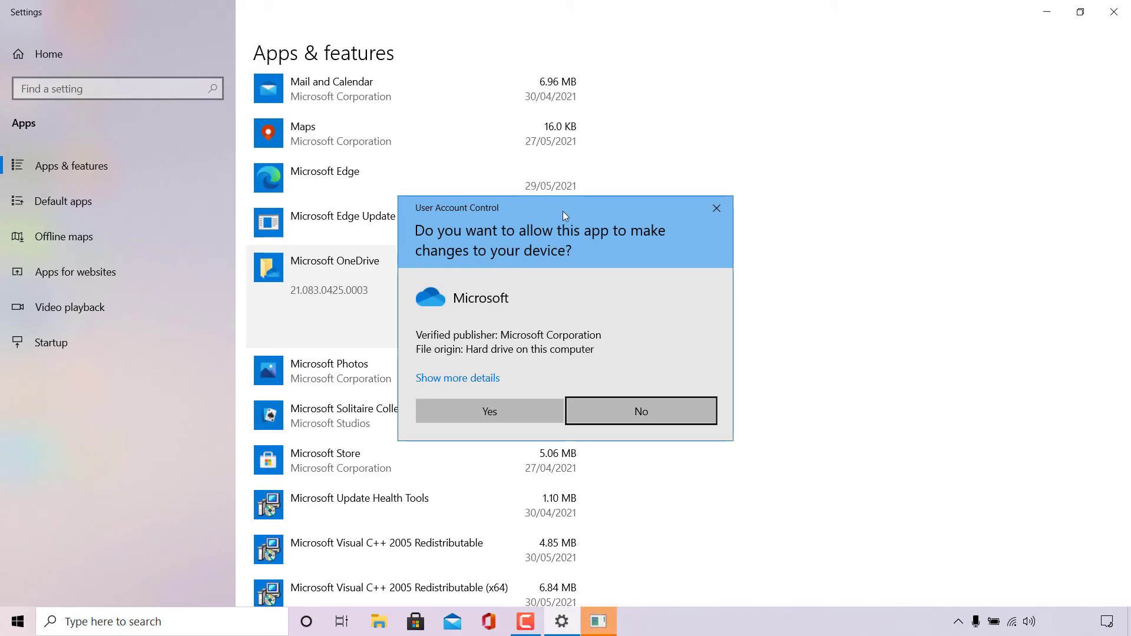
left_click(523, 412)
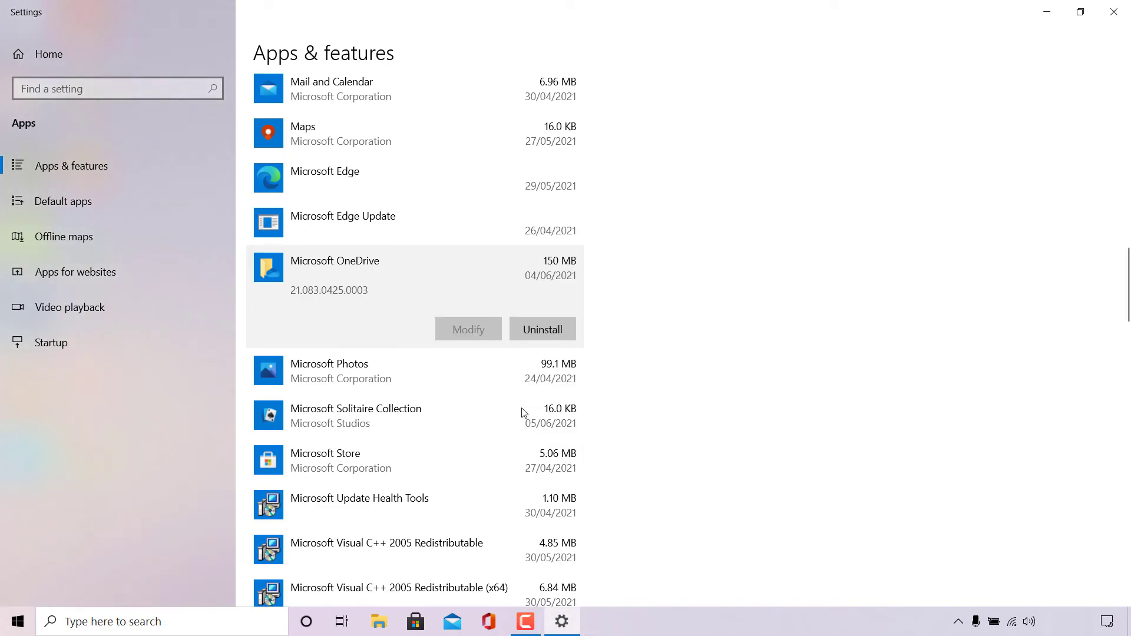